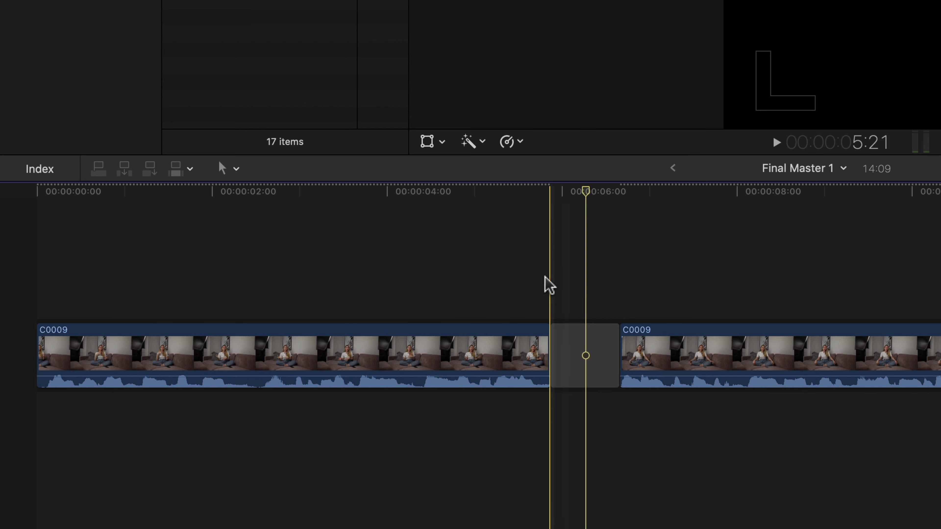
# Split the first clip at 2:14 and trim the beginning of its second part up to 2:22
pyautogui.click(262, 290)
pyautogui.press('super+b')
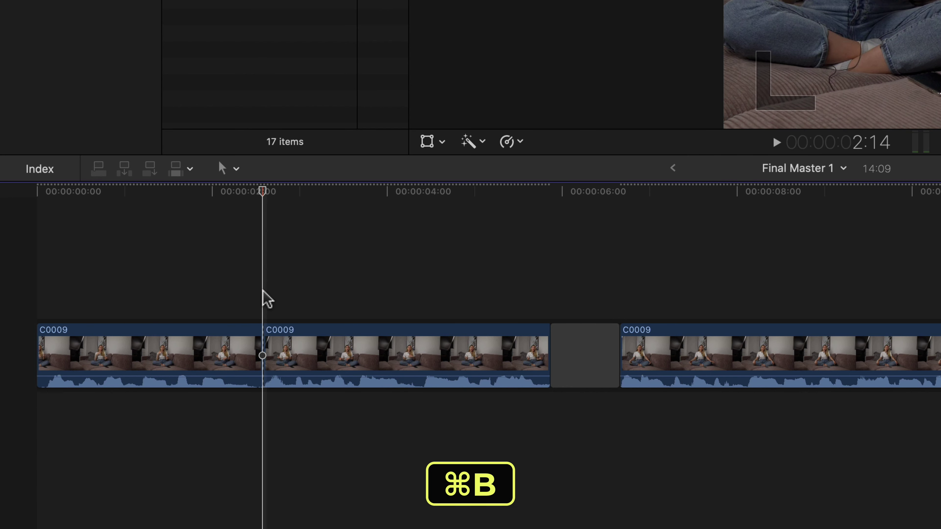
pyautogui.press('space')
pyautogui.press('space')
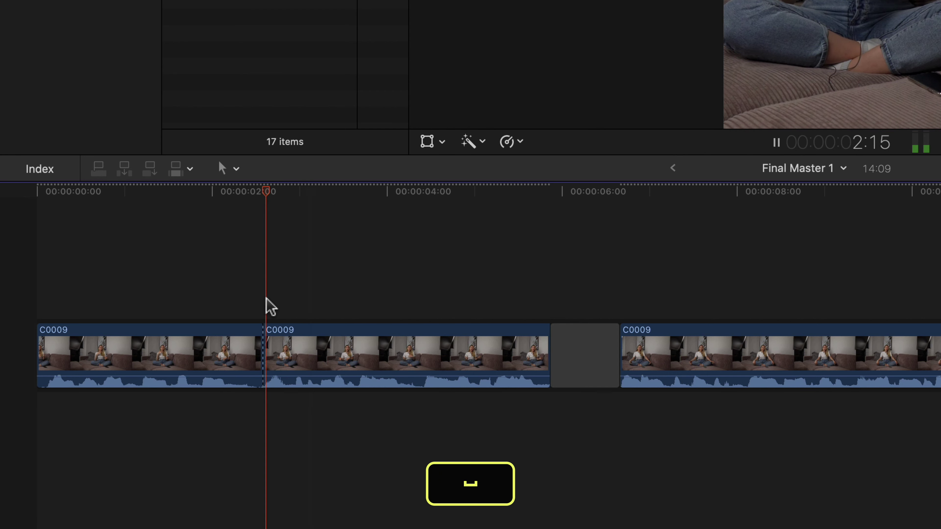
pyautogui.press('space')
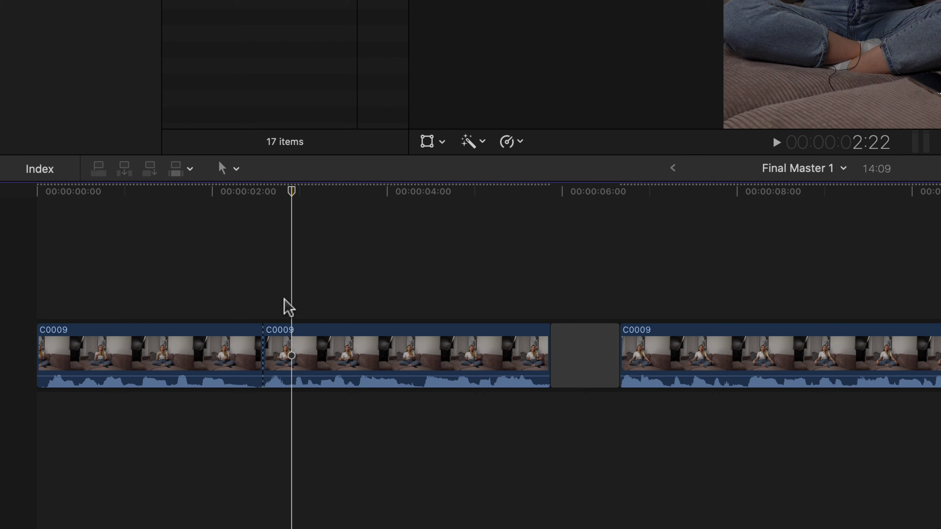
pyautogui.press('q')
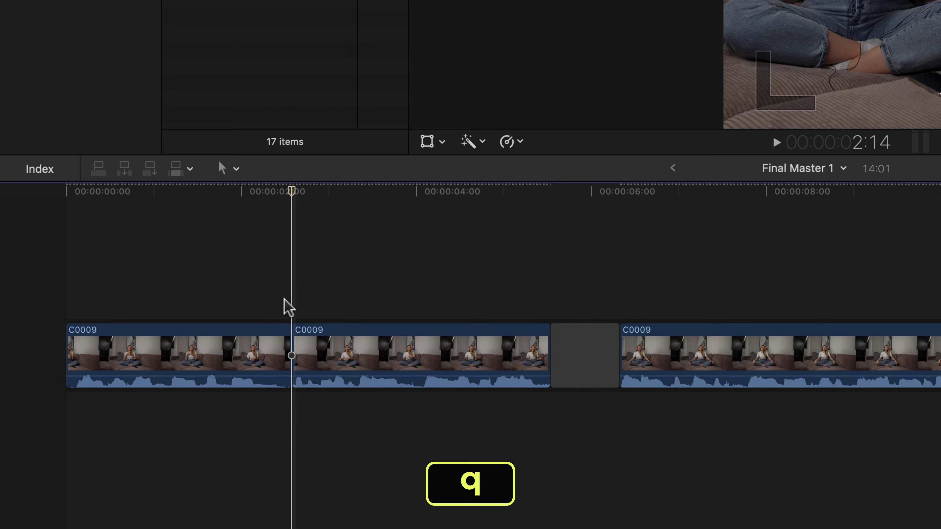
# Ripple-trim the end of the first clip three frames earlier, playing back across the cut to check it
pyautogui.press('space')
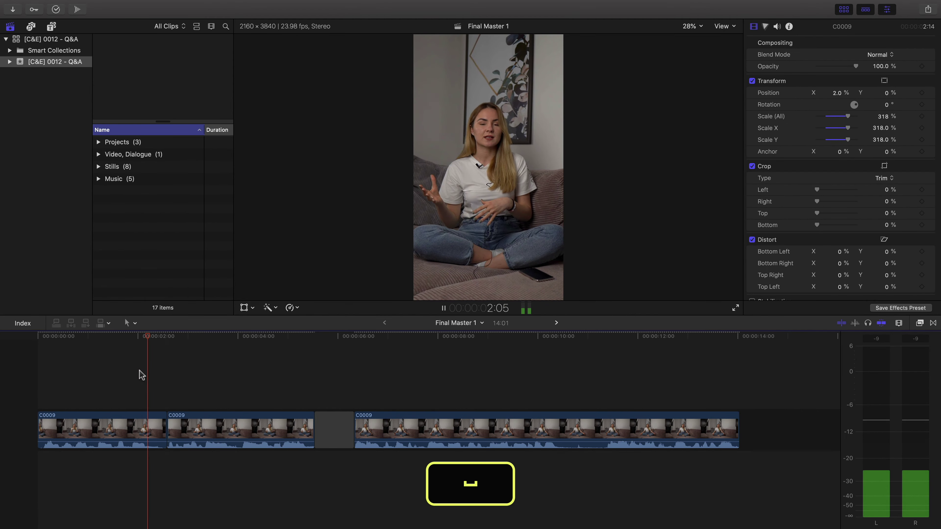
pyautogui.press('space')
pyautogui.click(140, 369)
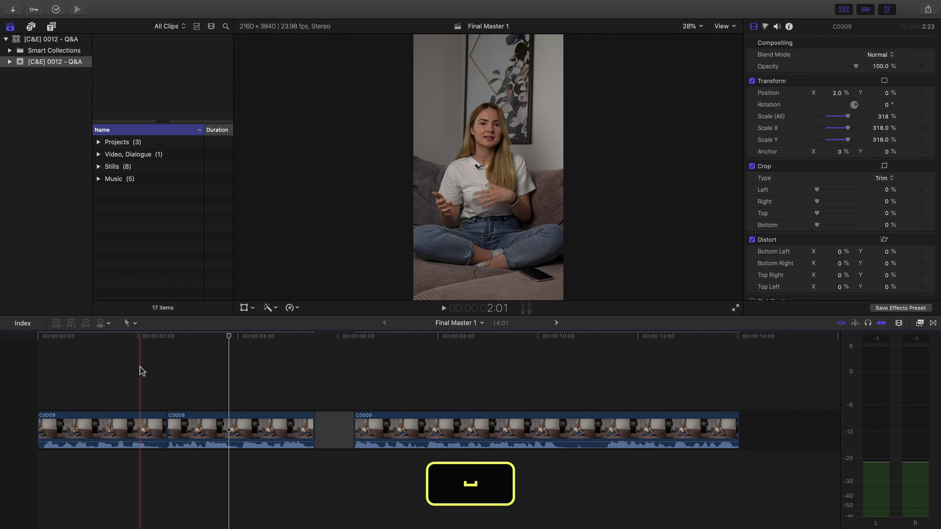
pyautogui.press('space')
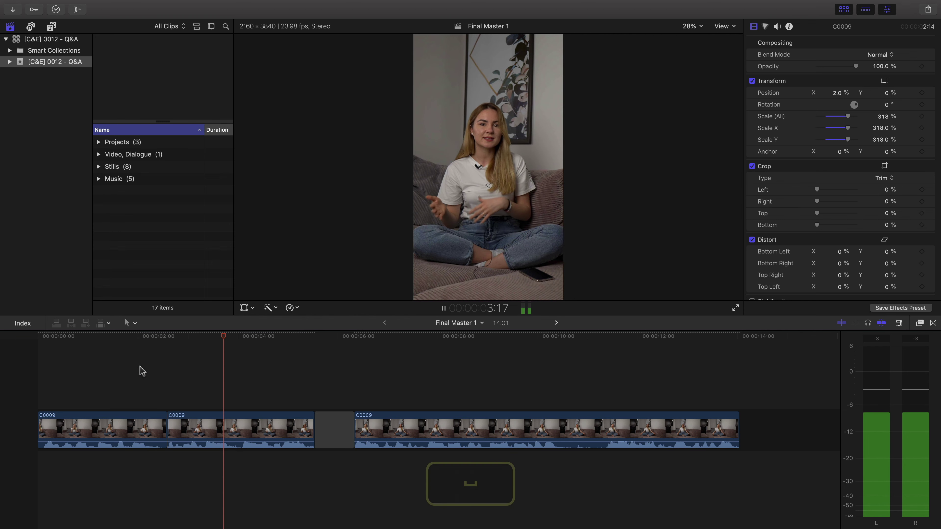
pyautogui.press('space')
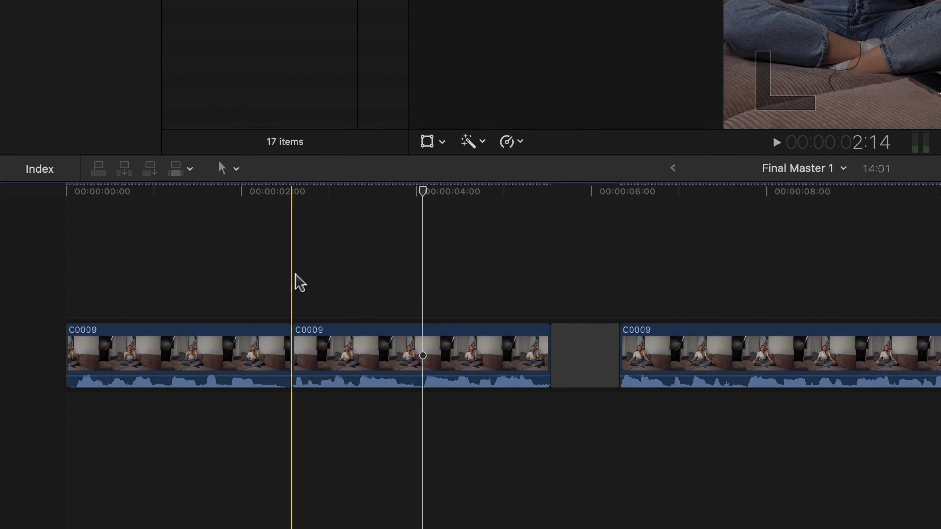
pyautogui.click(296, 276)
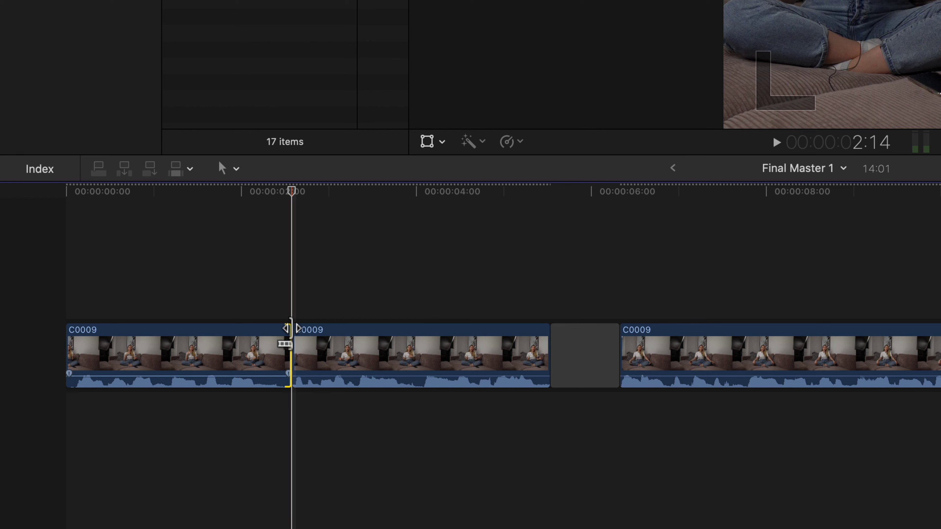
pyautogui.press(',')
pyautogui.press(',')
pyautogui.press(',')
pyautogui.press(',')
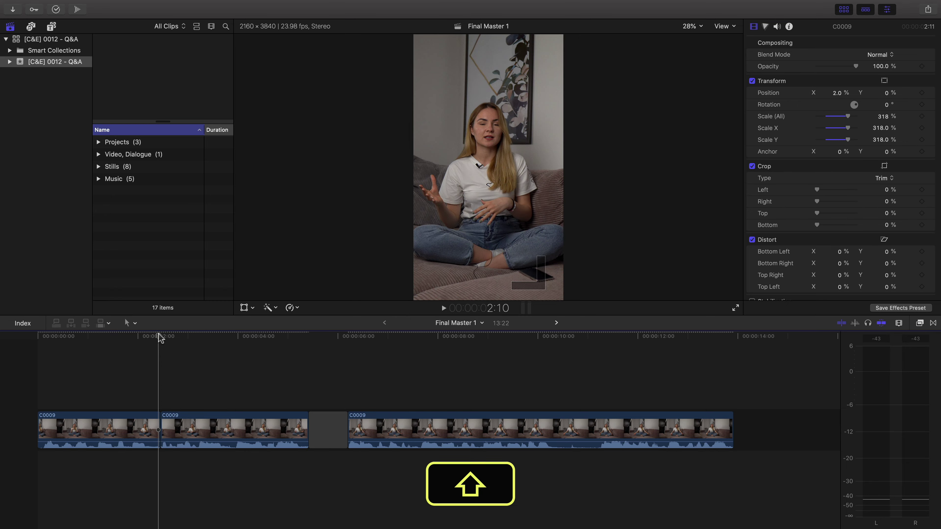
pyautogui.hotkey('shift', '/')
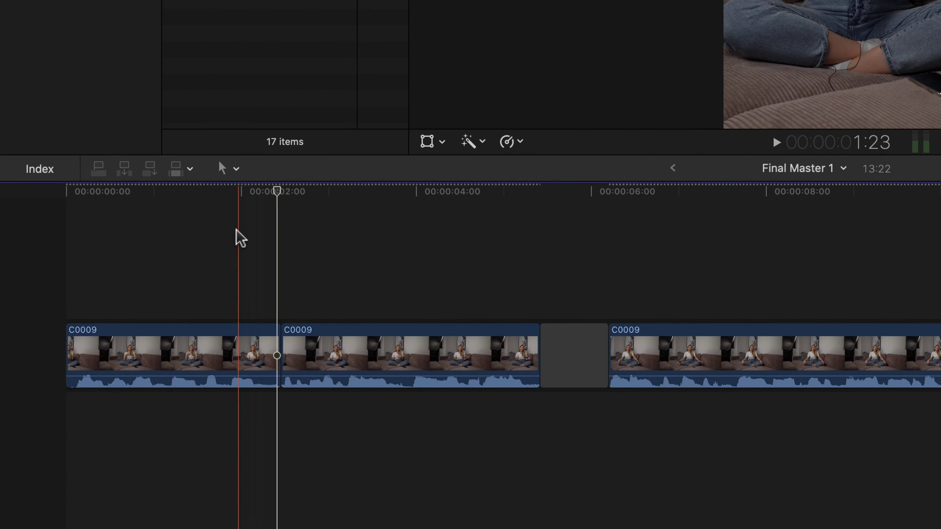
# Select the two clips on either side of the first cut and apply an audio crossfade between them
pyautogui.moveTo(135, 359); pyautogui.dragTo(197, 464)
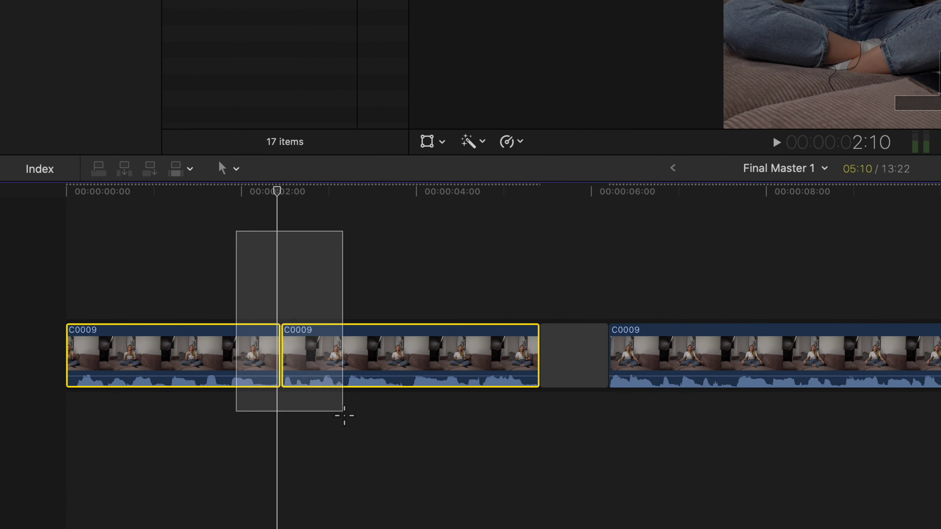
pyautogui.moveTo(344, 416); pyautogui.dragTo(345, 419)
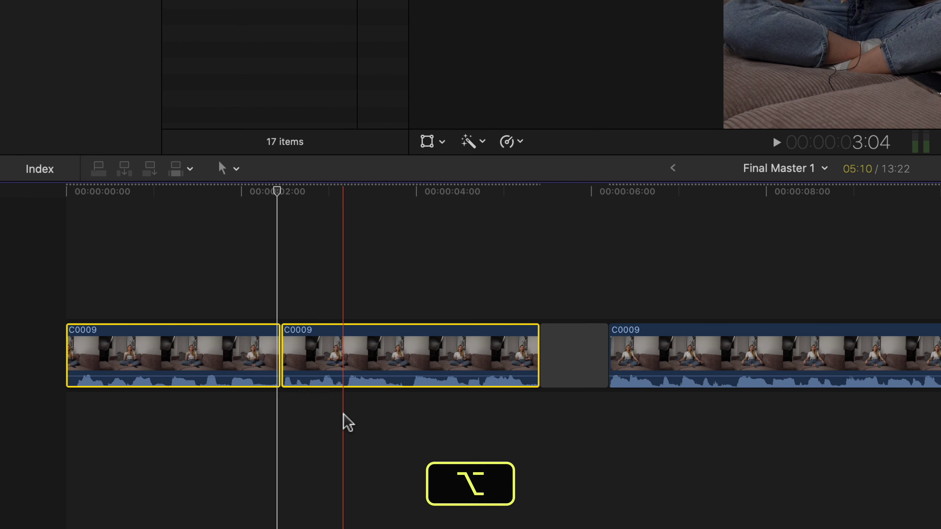
pyautogui.hotkey('alt', 't')
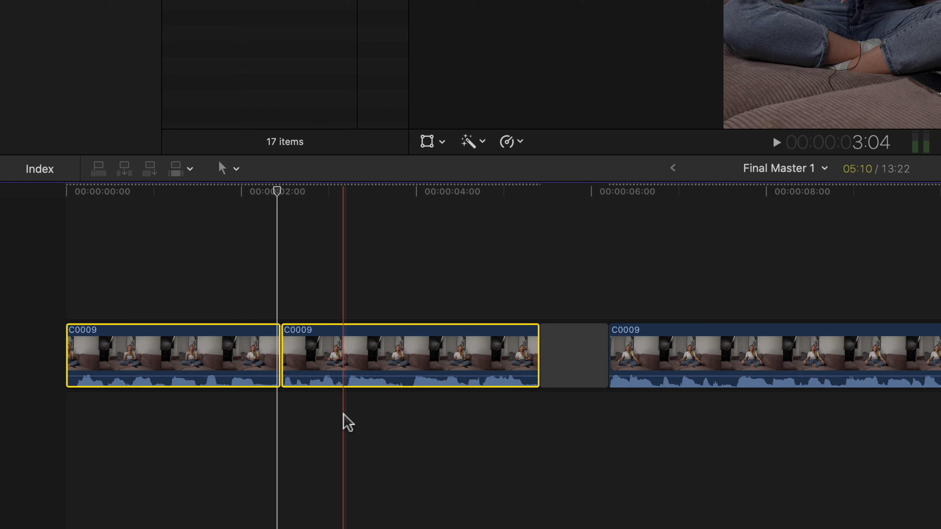
# Set the timeline clip appearance to larger waveforms with small filmstrips and increase the clip height
pyautogui.click(867, 169)
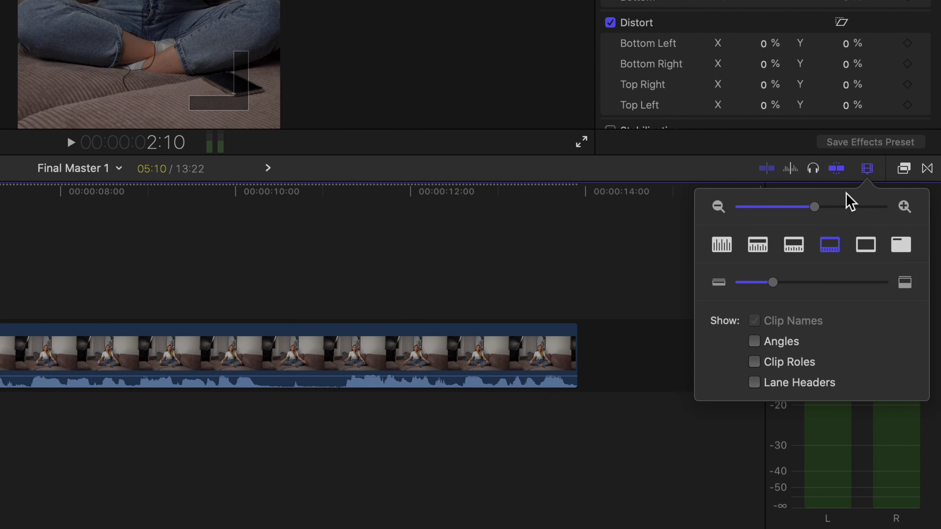
pyautogui.click(758, 244)
pyautogui.moveTo(774, 283); pyautogui.dragTo(787, 297)
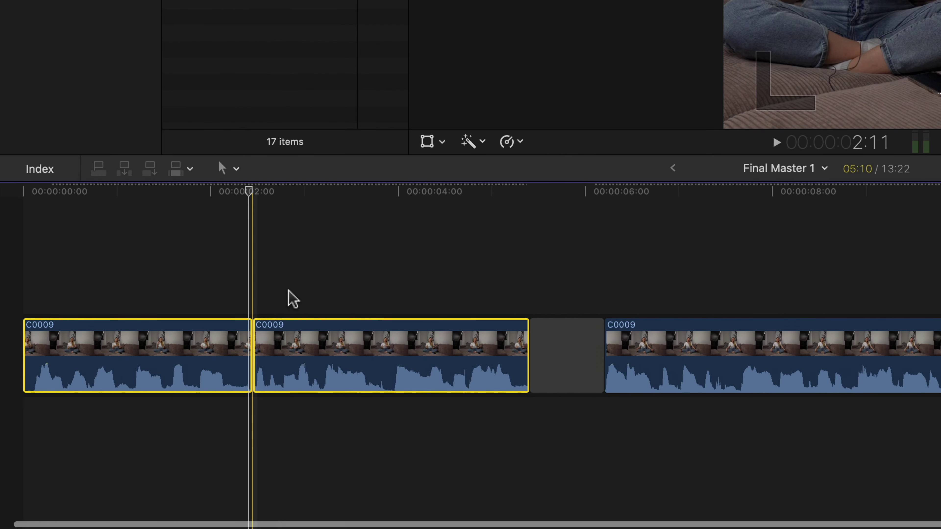
# Expand the audio of the two selected clips at the first cut so their crossfade can be inspected
pyautogui.press('super+equal')
pyautogui.press('super+equal')
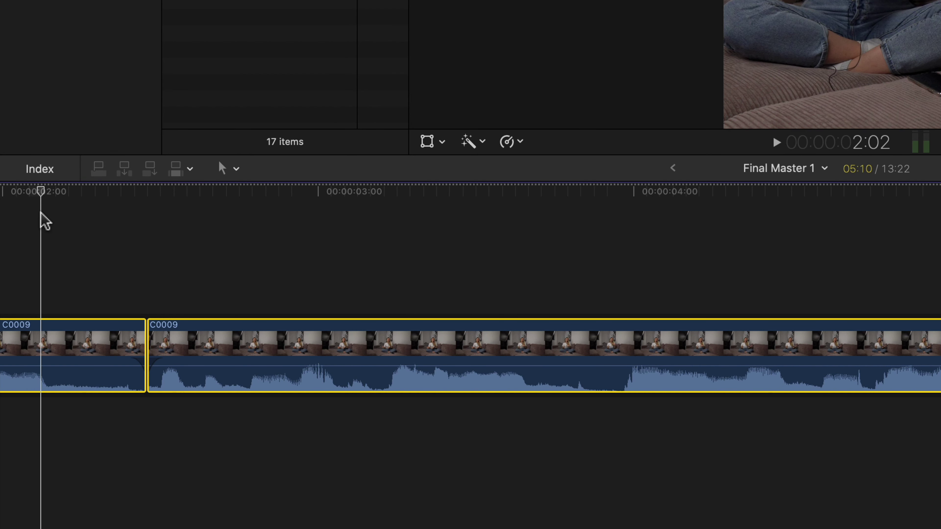
pyautogui.press('ctrl')
pyautogui.hotkey('ctrl', 's')
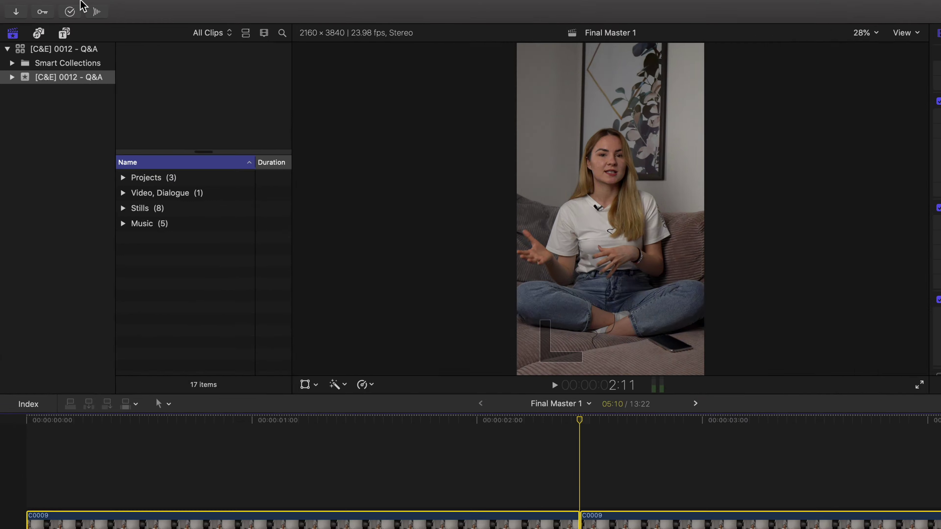
# In the editing preferences, try a crossfade duration of 2.10 seconds, set it back to 0.10 seconds and close the preferences
pyautogui.click(143, 11)
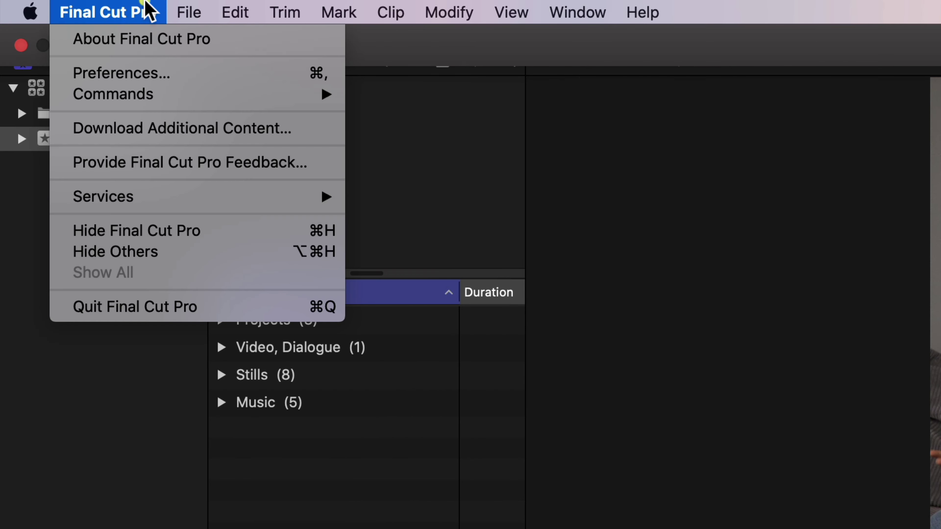
pyautogui.click(148, 80)
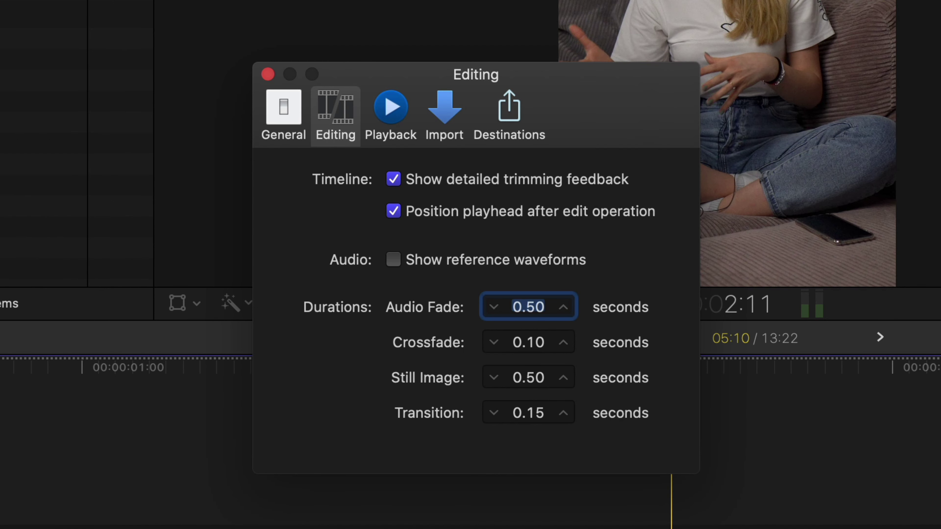
pyautogui.click(562, 342)
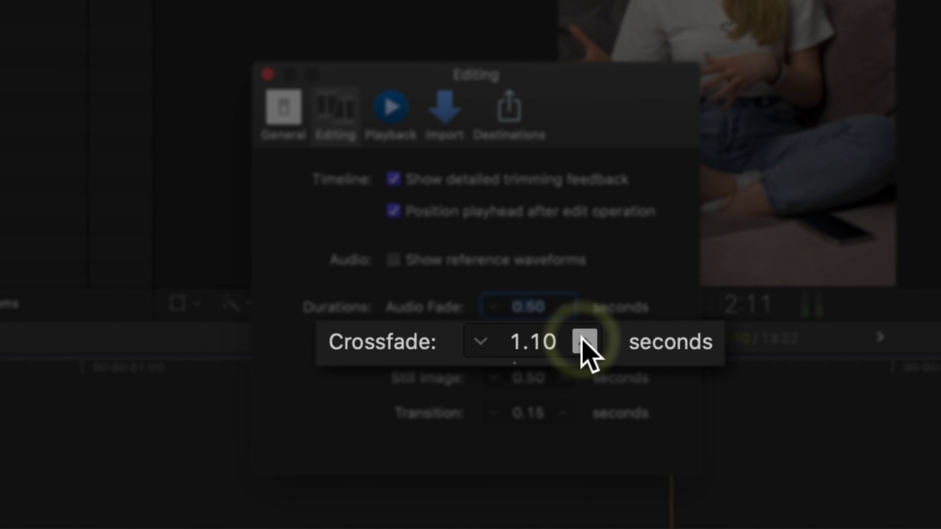
pyautogui.click(584, 341)
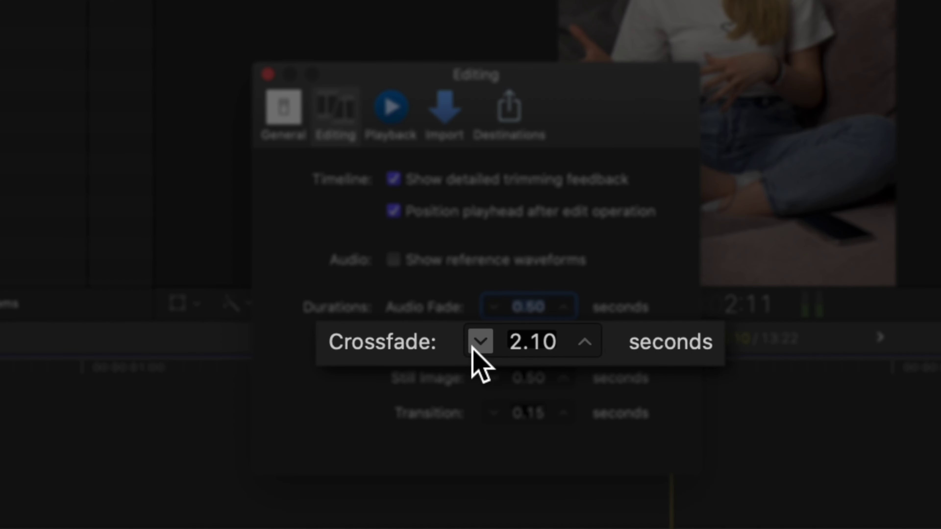
pyautogui.click(477, 342)
pyautogui.click(477, 342)
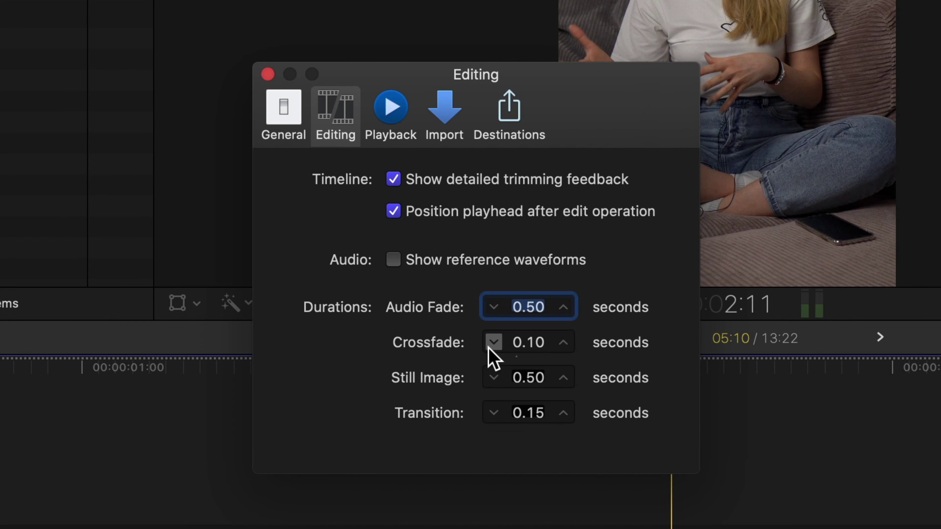
pyautogui.click(267, 75)
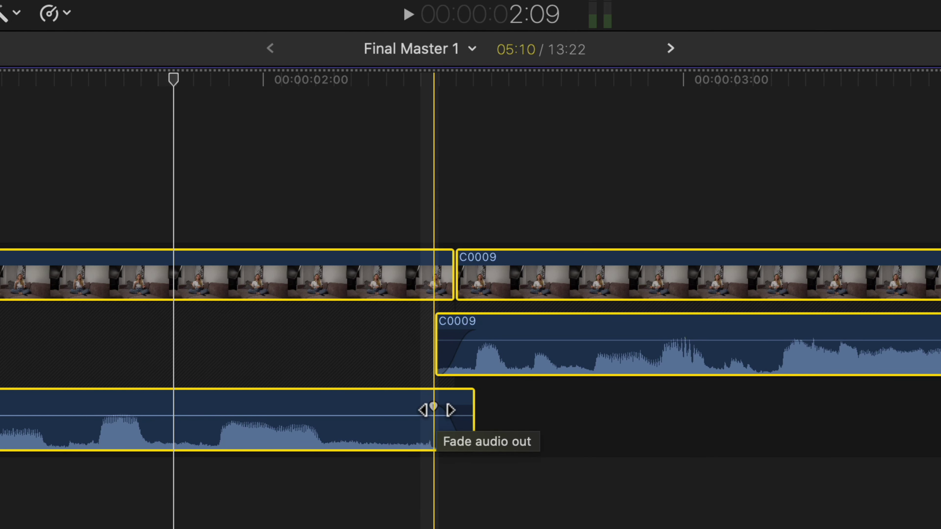
# Set the first clip's audio fade-out to the -3dB curve and shorten its audio tail to end at the video cut
pyautogui.rightClick(434, 409)
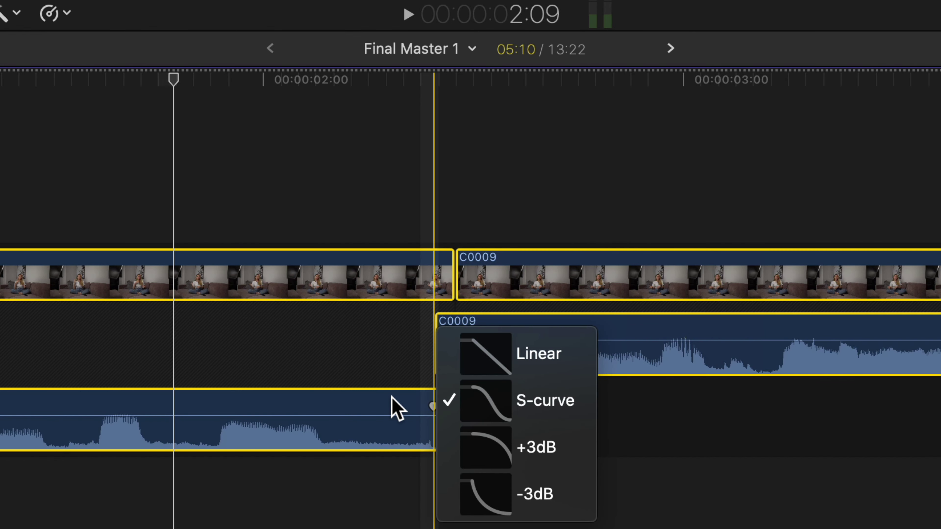
pyautogui.click(513, 494)
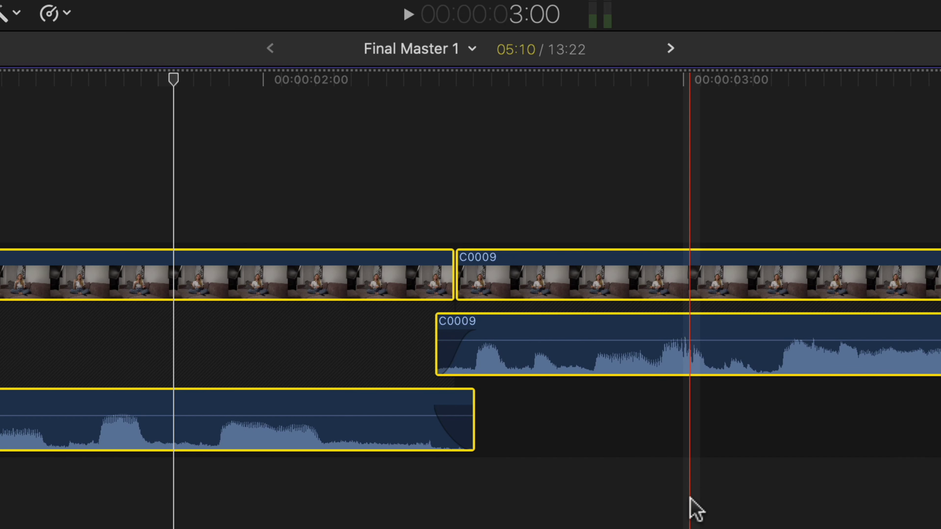
pyautogui.moveTo(474, 411); pyautogui.dragTo(452, 401)
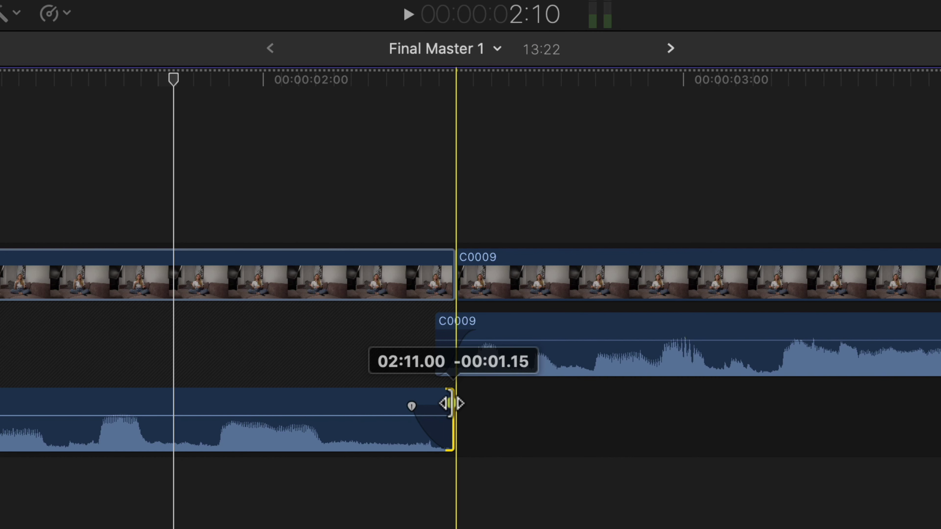
# Extend the start of the second clip's audio back to about 2:08 and lengthen its fade-in to about 2:15
pyautogui.click(439, 330)
pyautogui.moveTo(437, 329); pyautogui.dragTo(411, 342)
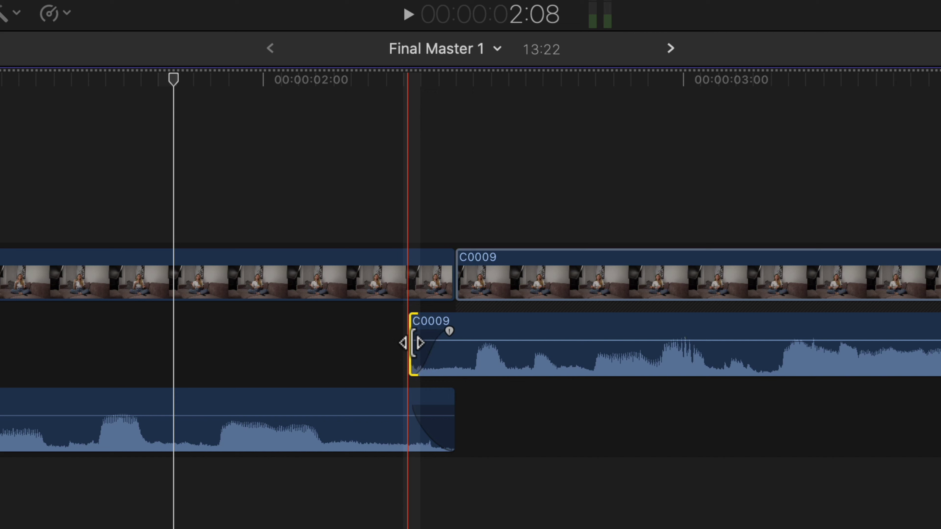
pyautogui.moveTo(450, 331); pyautogui.dragTo(528, 329)
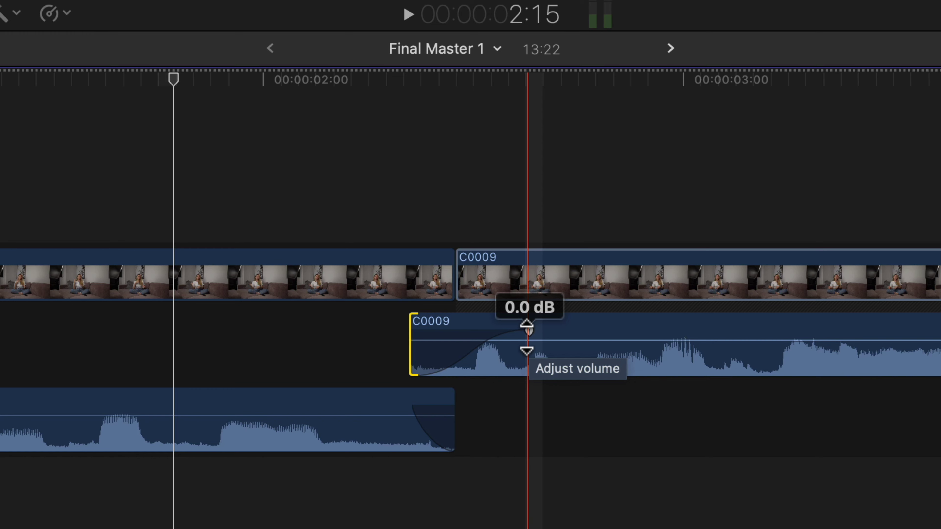
# Try rippling only the first clip's video end about eight frames earlier while its audio is expanded, and undo the trim
pyautogui.moveTo(447, 281); pyautogui.dragTo(657, 271)
pyautogui.moveTo(586, 277); pyautogui.dragTo(312, 278)
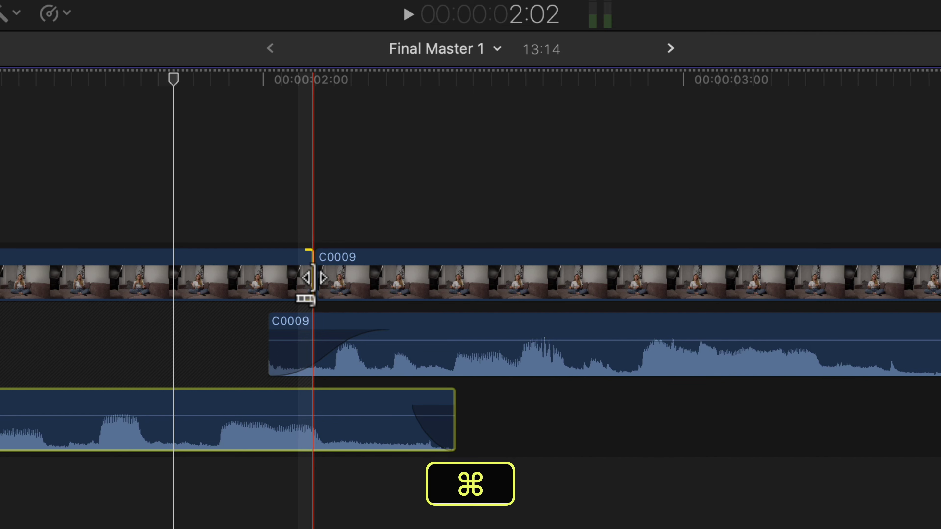
pyautogui.press('super+z')
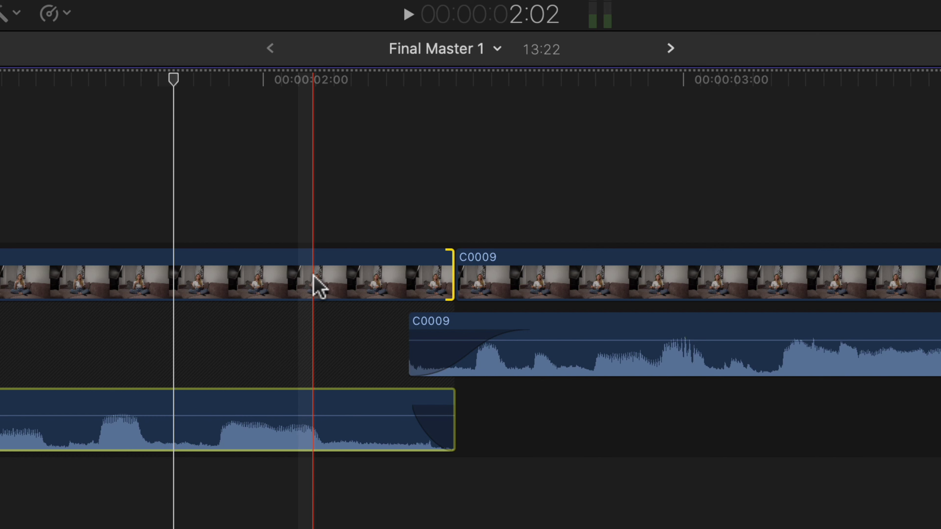
# Collapse the first clip's expanded audio and ripple-trim the clip's end three frames earlier with video and audio together
pyautogui.click(313, 276)
pyautogui.hotkey('ctrl', 's')
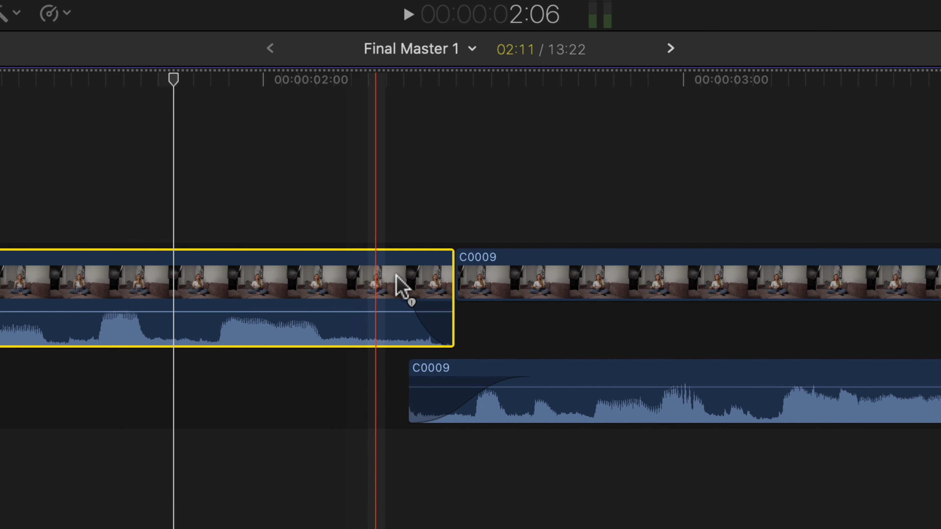
pyautogui.moveTo(450, 276); pyautogui.dragTo(391, 278)
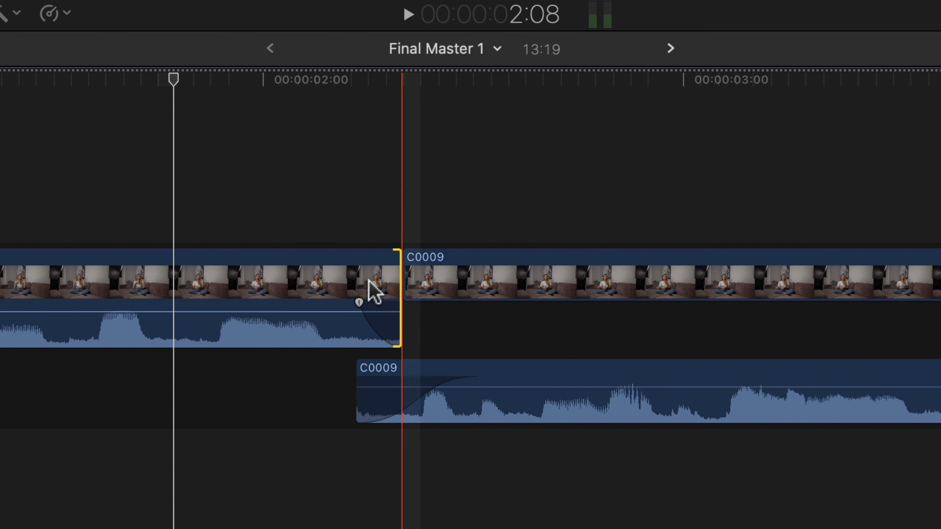
# Select the shortened first clip and expand its audio again
pyautogui.click(361, 289)
pyautogui.press('ctrl')
pyautogui.hotkey('ctrl', 's')
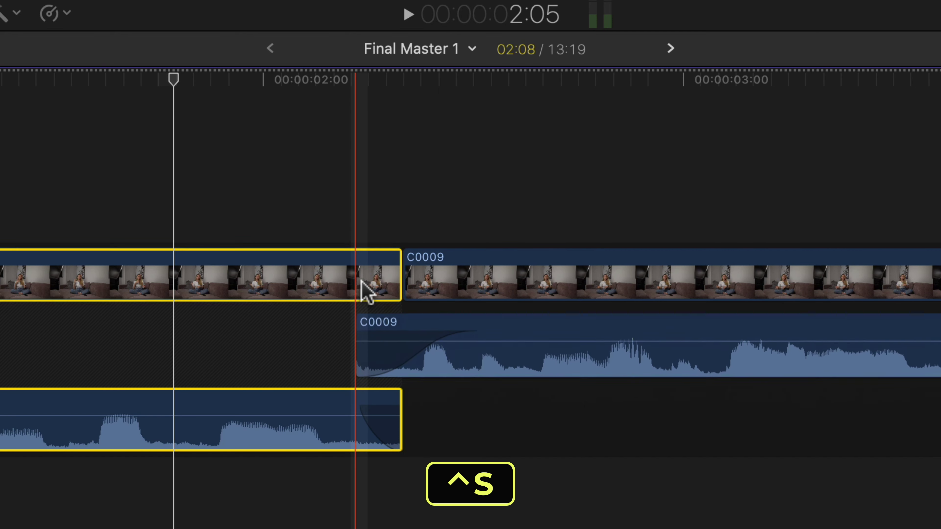